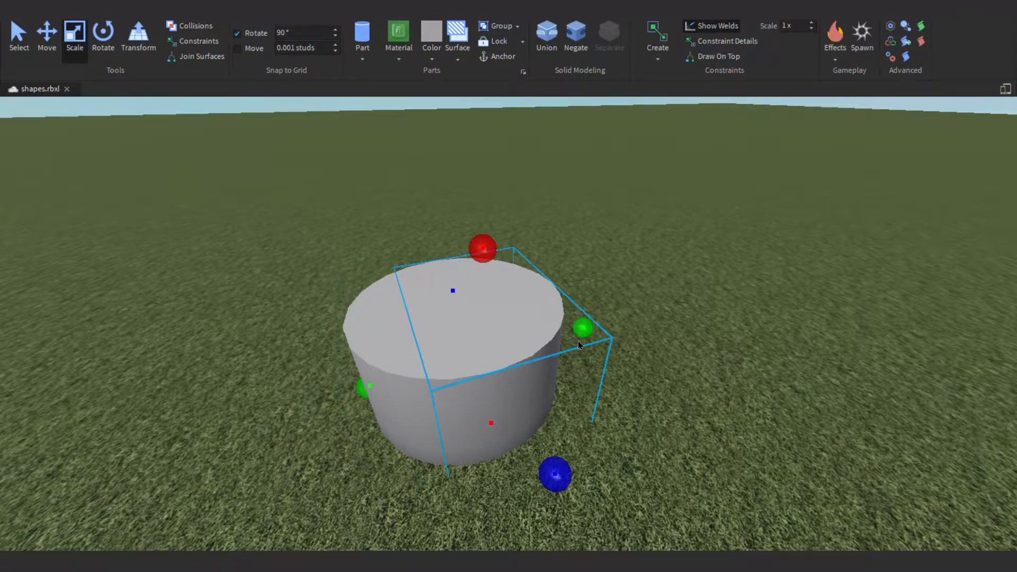
# Scale the inner cylinder into a narrow core protruding above the larger cylinder, and negate it.
pyautogui.moveTo(472, 252); pyautogui.dragTo(470, 240)
pyautogui.moveTo(504, 301); pyautogui.dragTo(506, 300, button='right')
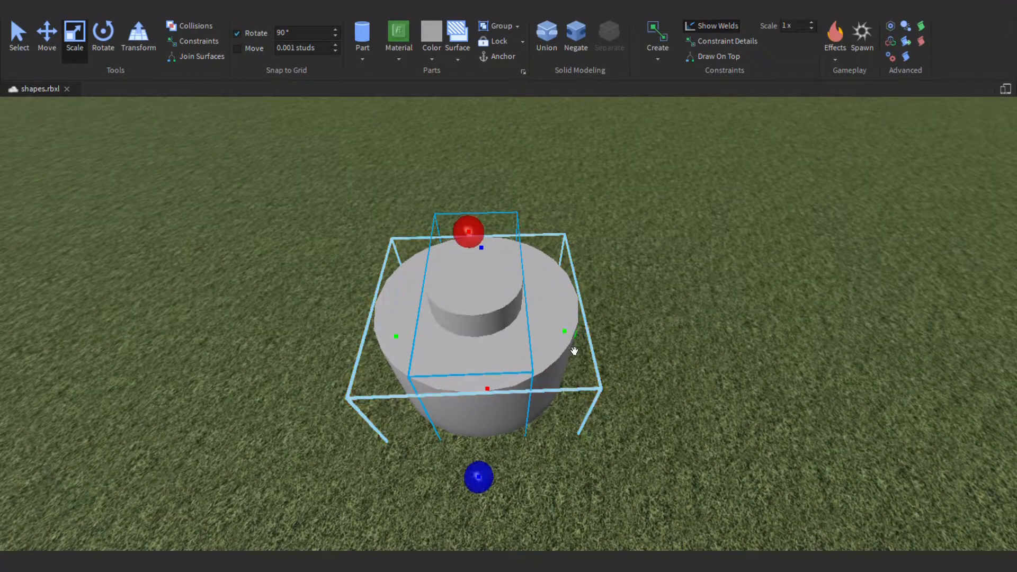
pyautogui.press('a')
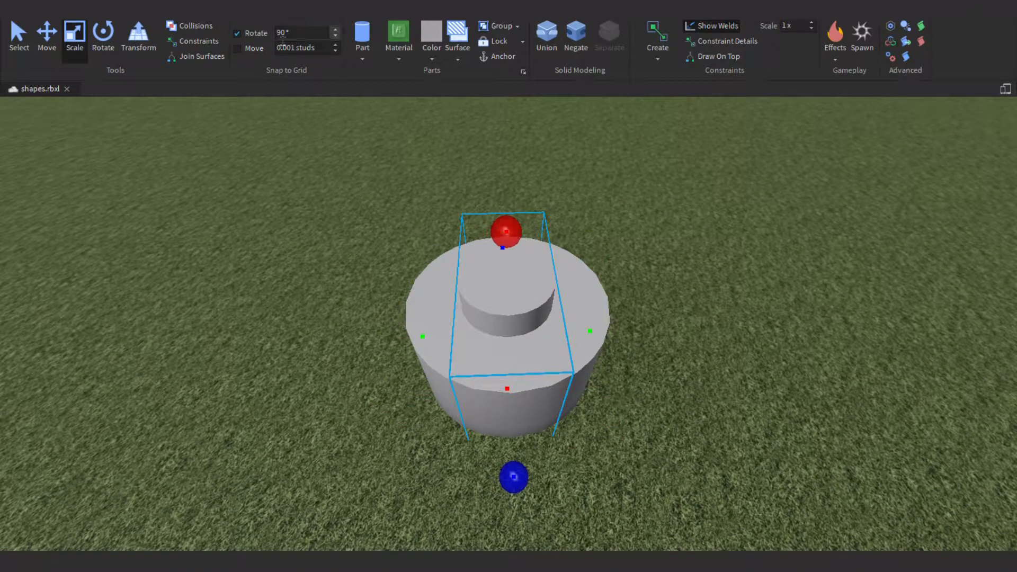
pyautogui.click(576, 33)
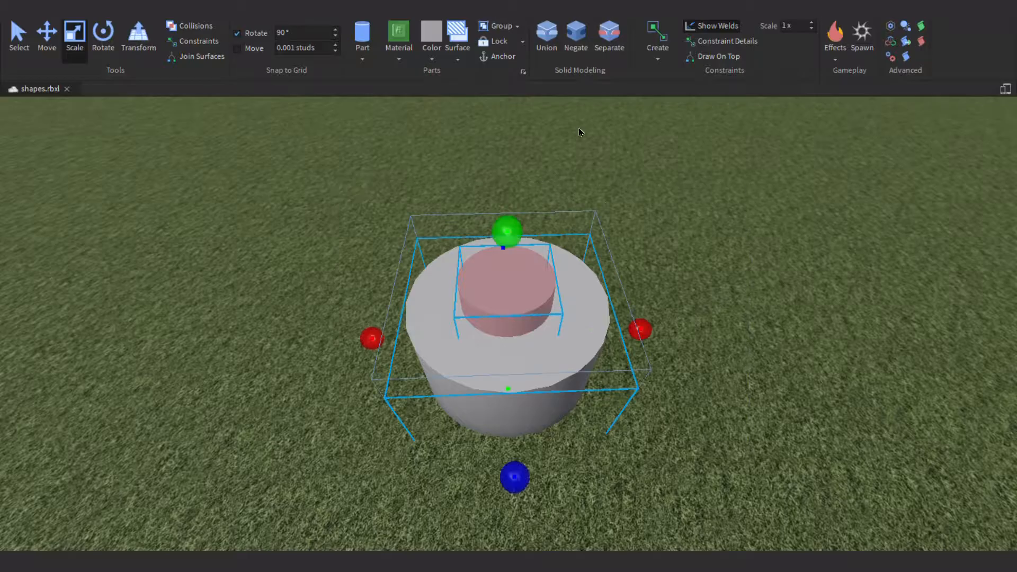
# Union the negated core with the larger cylinder to cut a round through hole.
pyautogui.click(541, 41)
pyautogui.scroll(2, 584, 172)
pyautogui.moveTo(583, 171); pyautogui.dragTo(626, 302, button='right')
pyautogui.scroll(-3, 640, 313)
pyautogui.click(640, 312)
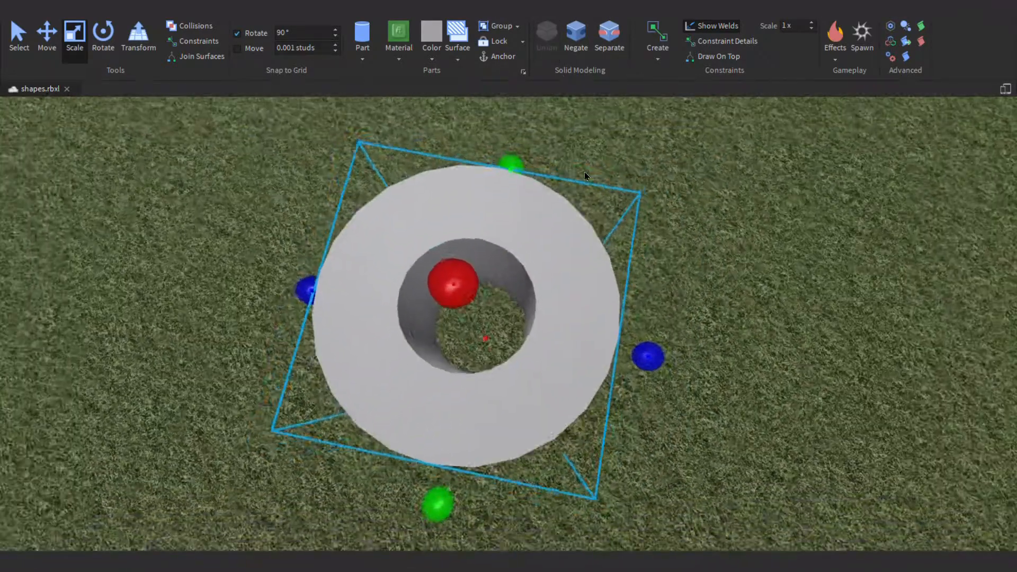
# Insert a sphere beside the ring and enlarge it.
pyautogui.press('w')
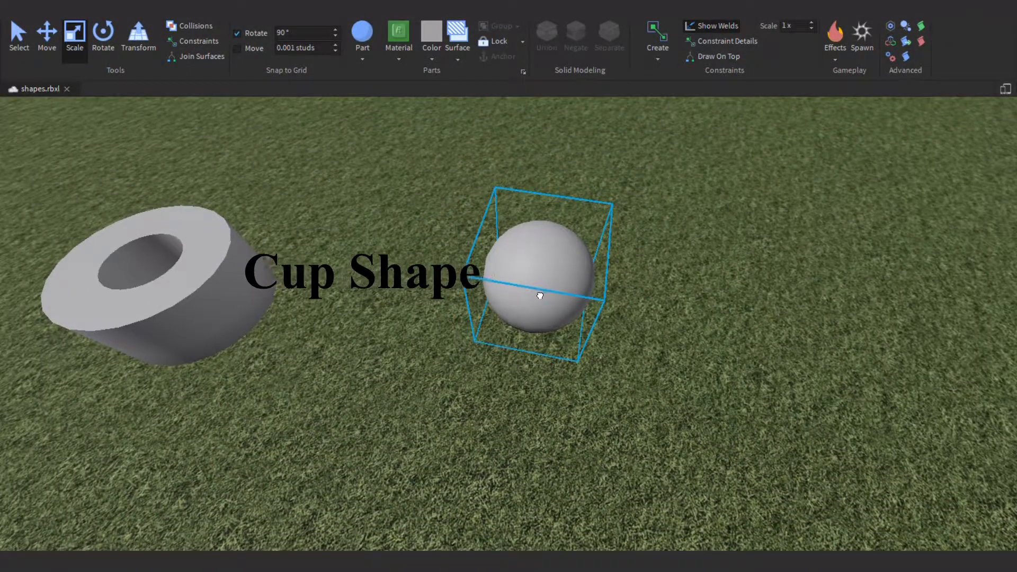
pyautogui.click(551, 249)
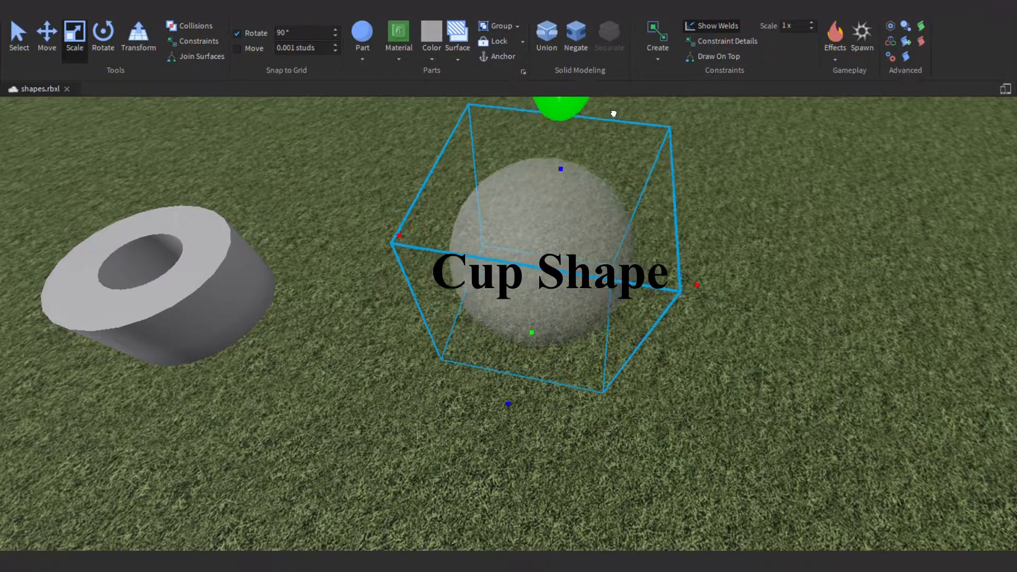
pyautogui.press('w')
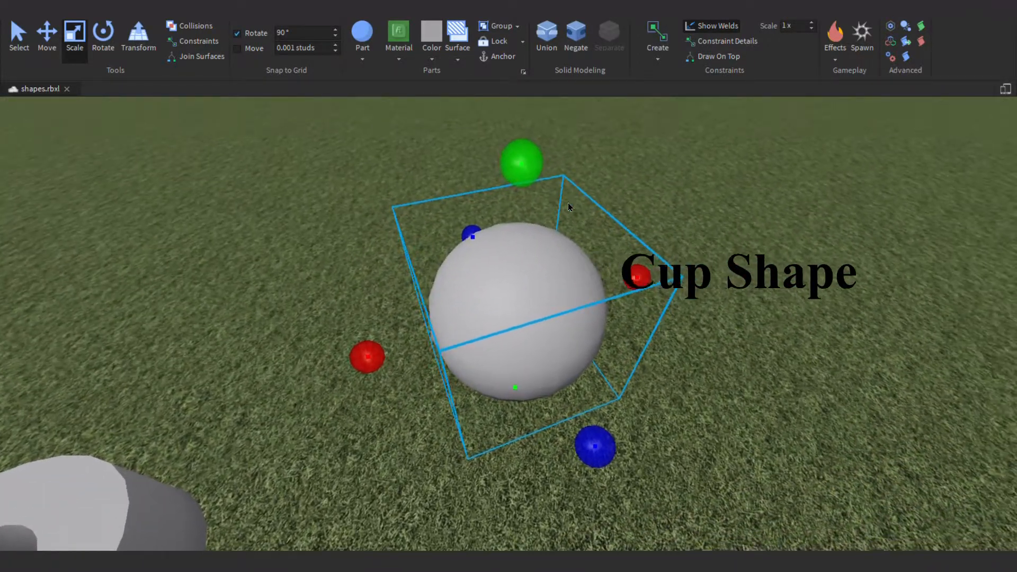
pyautogui.press('d')
pyautogui.moveTo(506, 275); pyautogui.dragTo(701, 288)
pyautogui.press('s')
pyautogui.moveTo(685, 272); pyautogui.dragTo(685, 273, button='right')
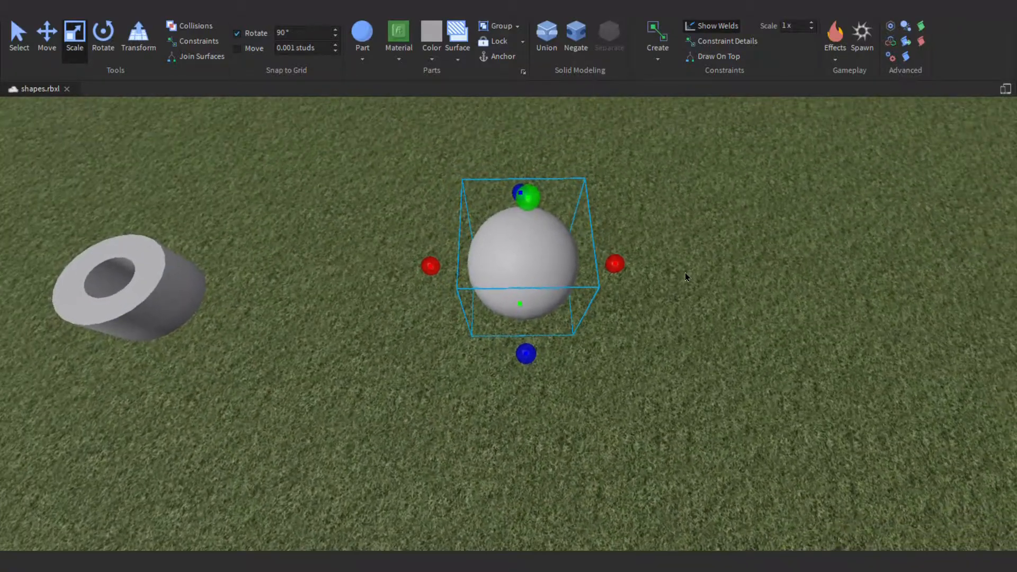
# Duplicate the sphere, make the copy slightly larger, and move it so it overlaps most of the original.
pyautogui.press('w')
pyautogui.moveTo(552, 247); pyautogui.dragTo(553, 243, button='right')
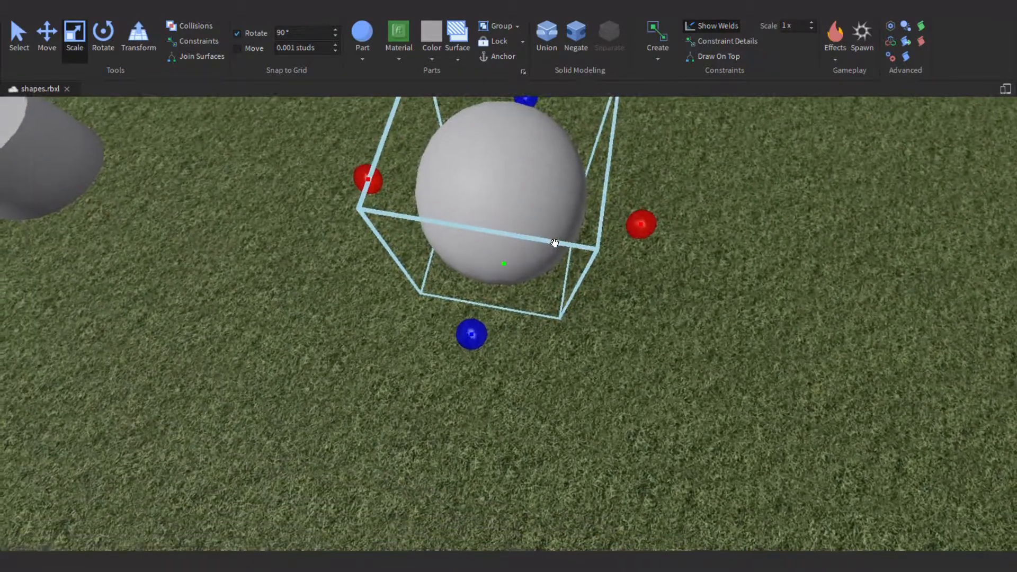
pyautogui.press('s')
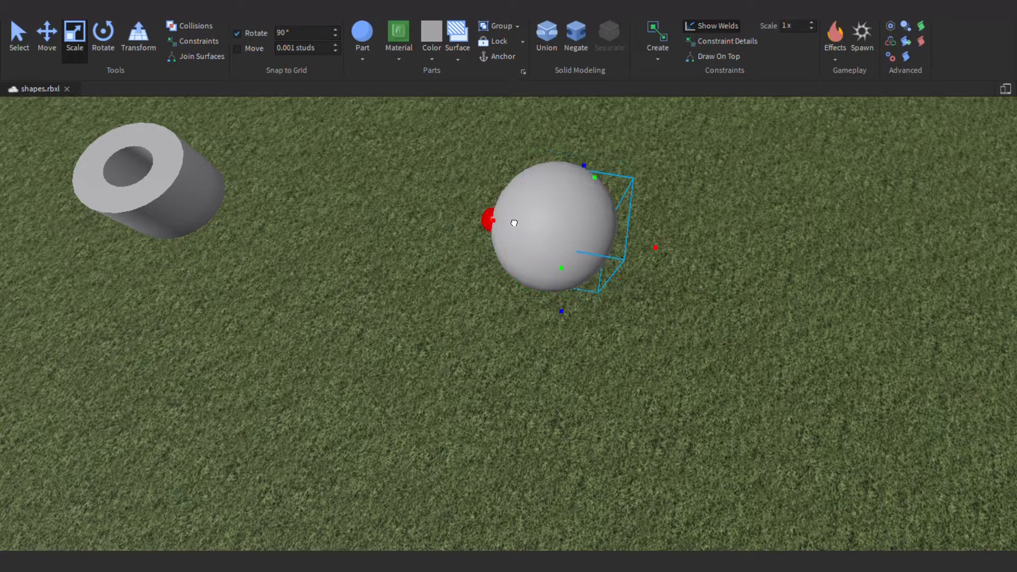
pyautogui.moveTo(669, 255); pyautogui.dragTo(731, 280)
pyautogui.press('f')
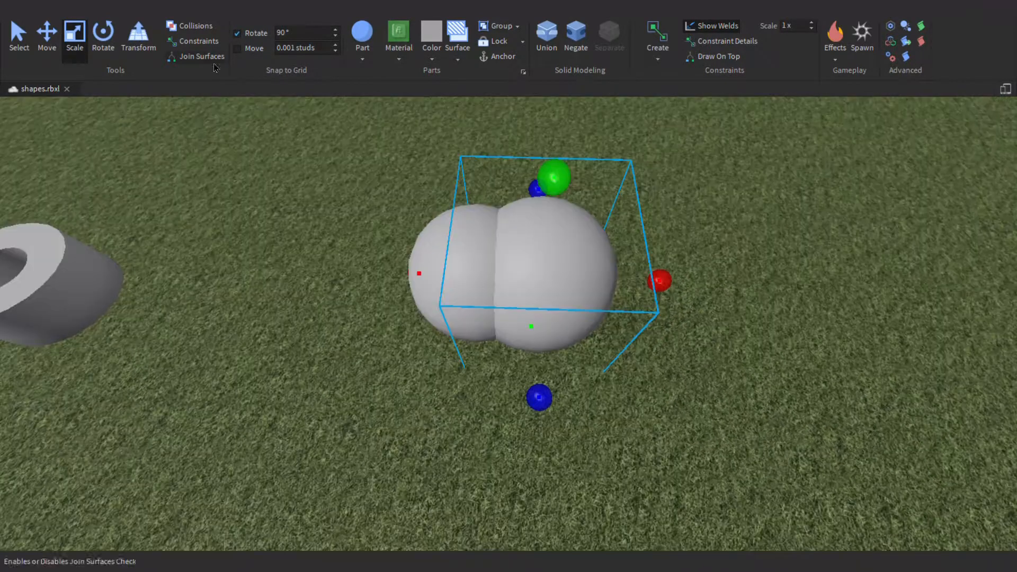
pyautogui.click(47, 43)
pyautogui.moveTo(696, 293); pyautogui.dragTo(673, 296)
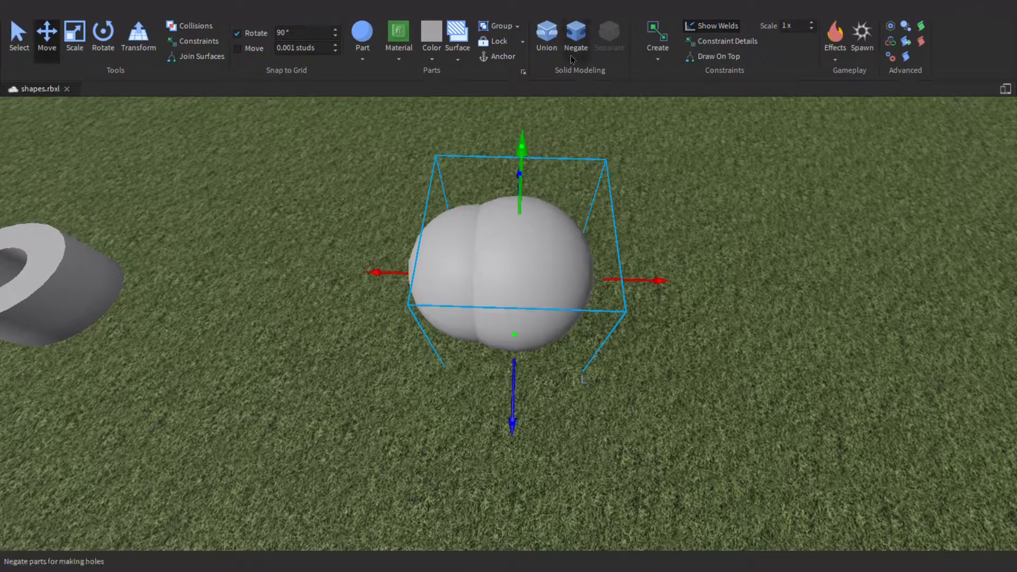
# Negate the larger sphere and union it with the original to carve out a cup shape.
pyautogui.moveTo(284, 194); pyautogui.dragTo(713, 390)
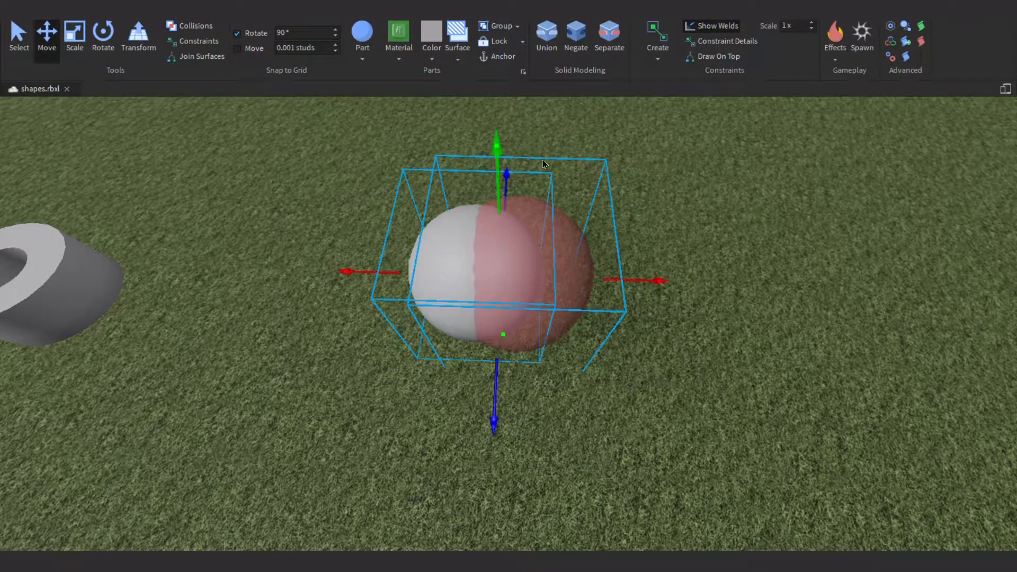
pyautogui.hotkey('ctrl', 'shift', 'g')
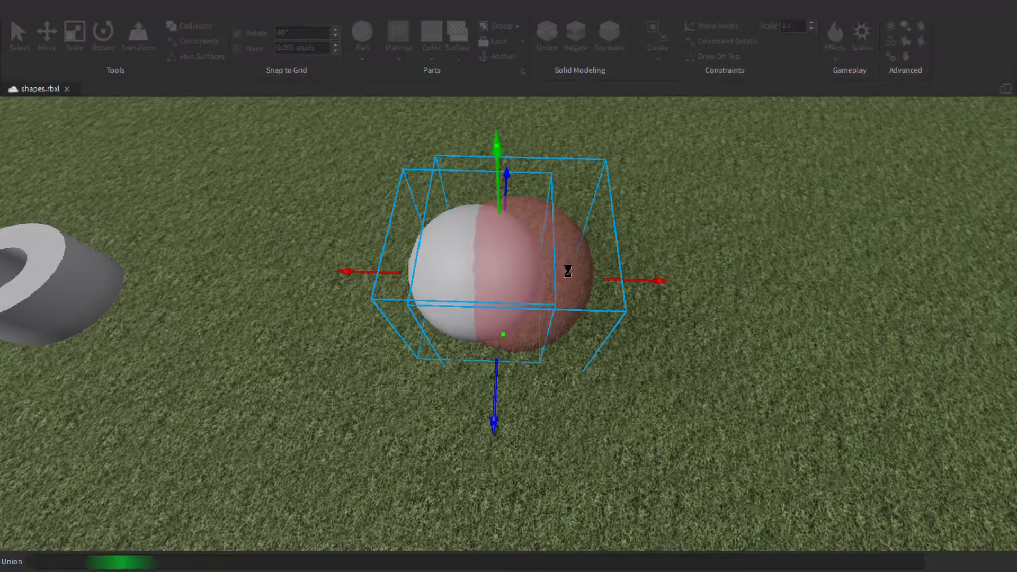
pyautogui.moveTo(617, 280)
pyautogui.mouseDown(button='right')
pyautogui.moveTo(639, 297)
pyautogui.moveTo(624, 281)
pyautogui.mouseUp(button='right')
# Rotate the cup so its hollow side faces upward and place it beside the ring.
pyautogui.moveTo(560, 229); pyautogui.dragTo(449, 381)
pyautogui.moveTo(595, 336); pyautogui.dragTo(525, 306, button='right')
pyautogui.scroll(-3, 525, 307)
pyautogui.click(525, 306)
pyautogui.moveTo(635, 302); pyautogui.dragTo(515, 329)
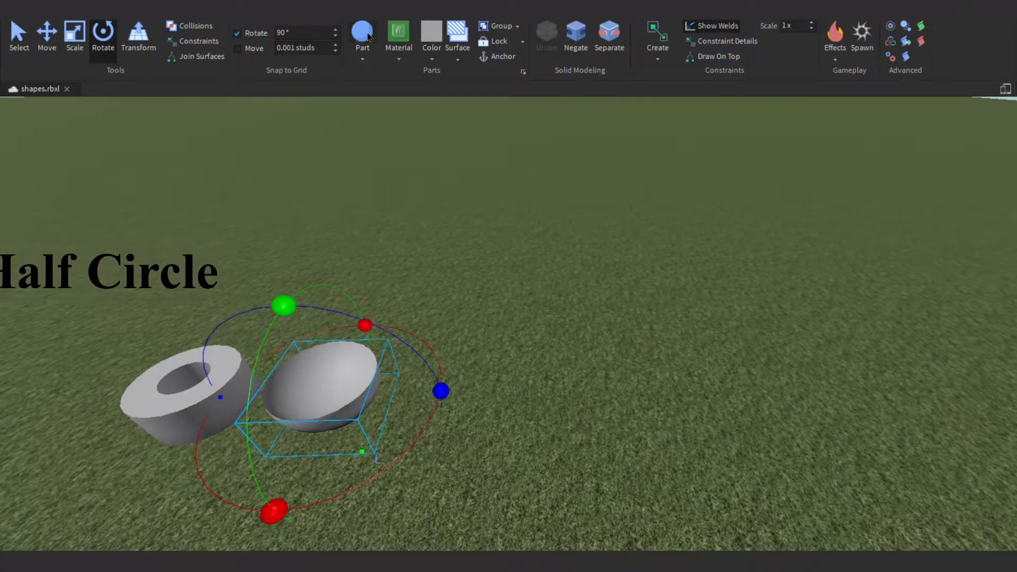
# Insert another sphere beside the cup and enlarge it to about the cup's size.
pyautogui.click(362, 33)
pyautogui.moveTo(527, 305); pyautogui.dragTo(560, 388)
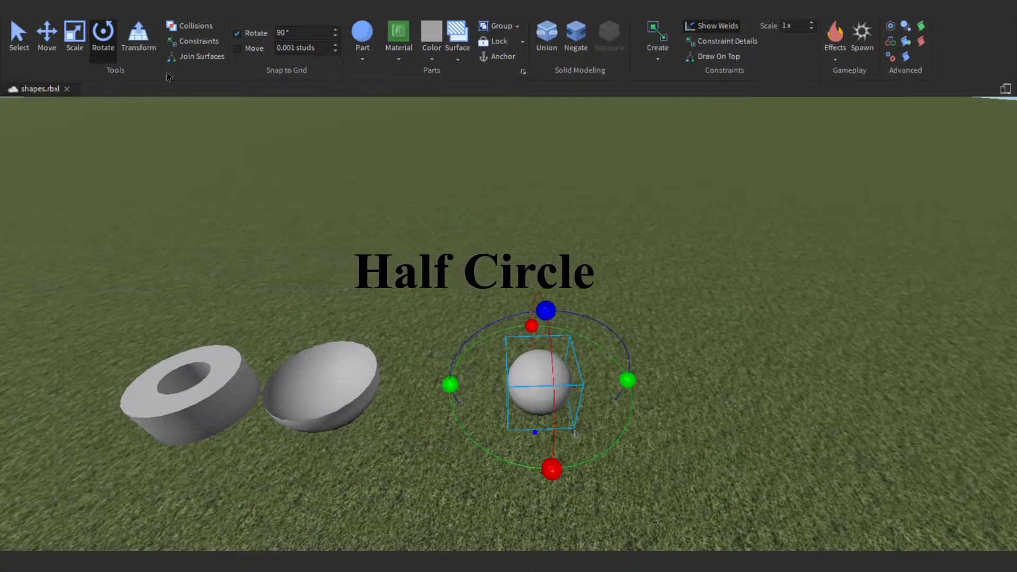
pyautogui.click(71, 47)
pyautogui.moveTo(545, 331); pyautogui.dragTo(563, 262)
pyautogui.moveTo(562, 262); pyautogui.dragTo(588, 291, button='right')
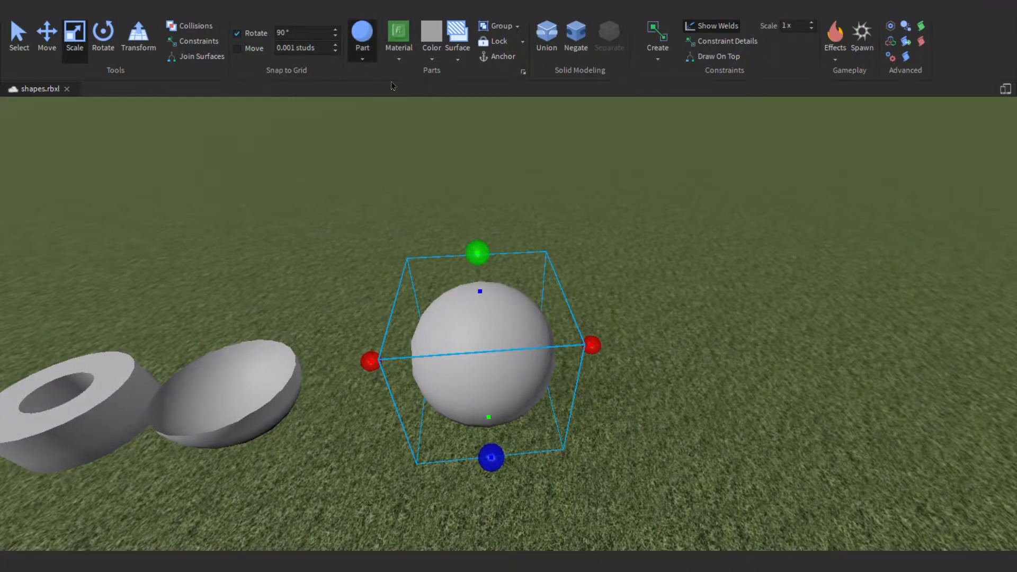
# Insert a block at the new sphere and scale it into a large box that covers one half of the sphere.
pyautogui.click(557, 303)
pyautogui.moveTo(532, 365); pyautogui.dragTo(565, 526)
pyautogui.press('d')
pyautogui.press('w')
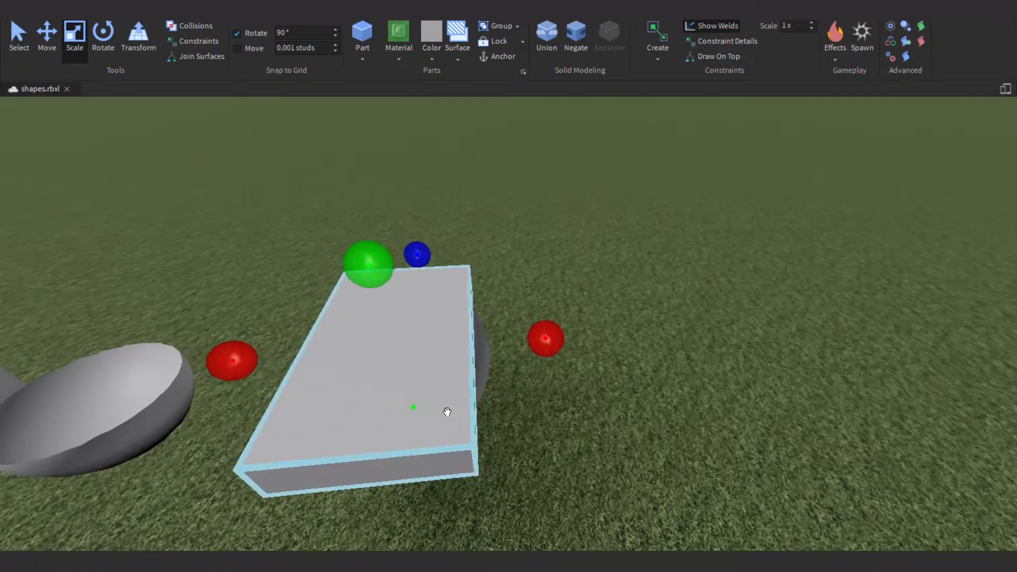
pyautogui.moveTo(427, 422); pyautogui.dragTo(494, 516)
pyautogui.press('s')
pyautogui.moveTo(555, 414); pyautogui.dragTo(640, 418)
pyautogui.press('a')
pyautogui.moveTo(474, 412); pyautogui.dragTo(513, 442)
pyautogui.press('d')
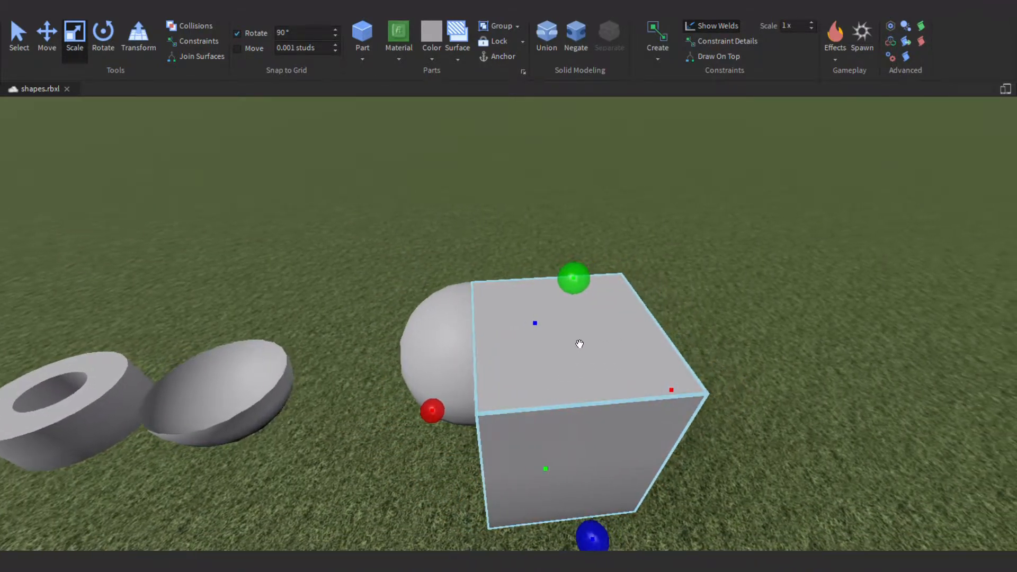
pyautogui.moveTo(553, 339); pyautogui.dragTo(552, 304)
# Negate the box covering half of the sphere.
pyautogui.moveTo(552, 304); pyautogui.dragTo(530, 319, button='right')
pyautogui.press('a')
pyautogui.press('s')
pyautogui.hotkey('ctrl', 'shift', 'n')
pyautogui.press('w')
pyautogui.moveTo(506, 351); pyautogui.dragTo(506, 353, button='right')
pyautogui.press('a')
pyautogui.press('d')
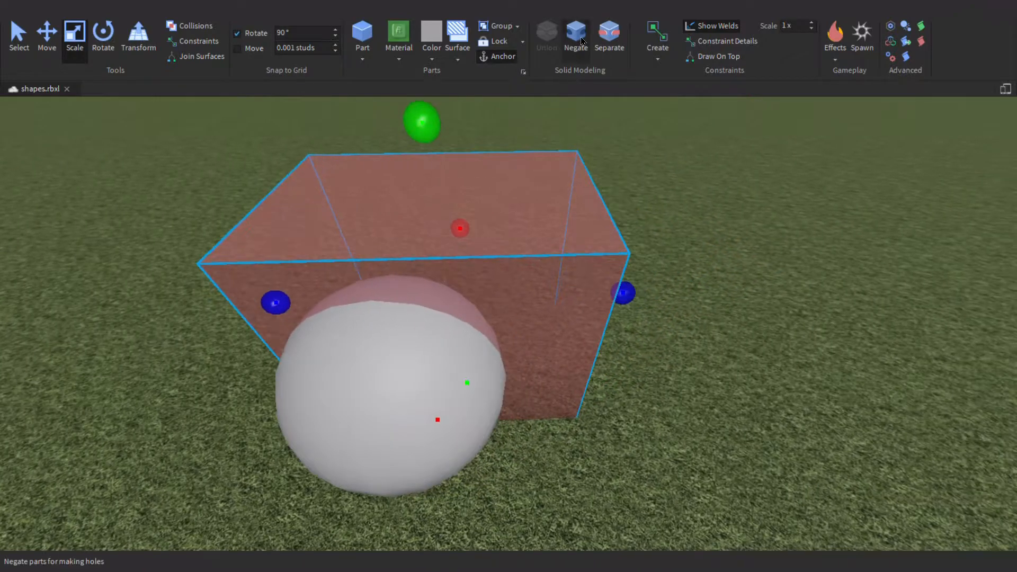
pyautogui.click(582, 41)
pyautogui.click(582, 33)
# Union the negated box with the sphere and rotate the remaining half sphere so its flat face points upward.
pyautogui.moveTo(73, 127); pyautogui.dragTo(655, 469)
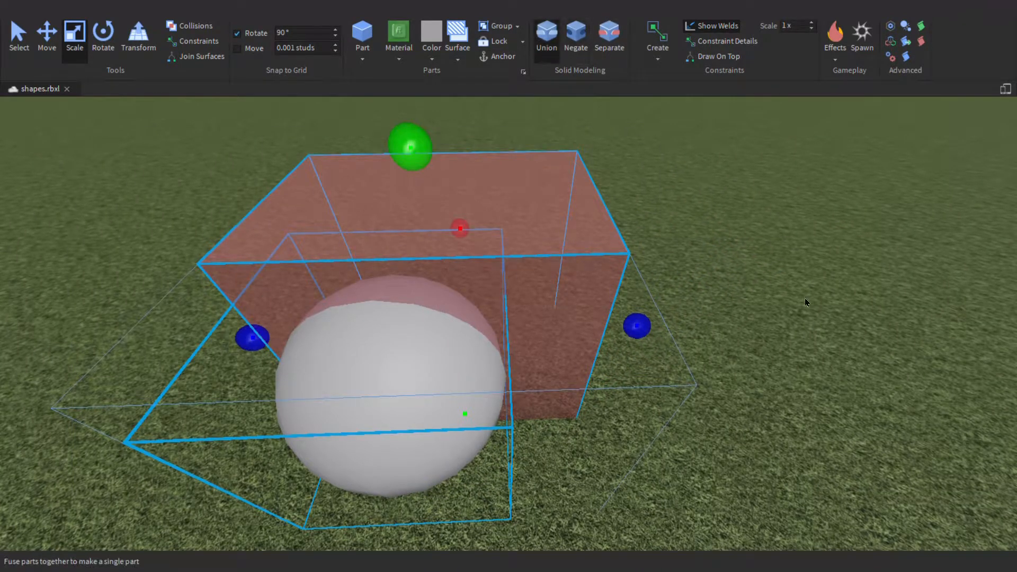
pyautogui.click(806, 332)
pyautogui.moveTo(728, 278); pyautogui.dragTo(731, 275, button='right')
pyautogui.press('a')
pyautogui.scroll(-1, 660, 316)
pyautogui.click(574, 338)
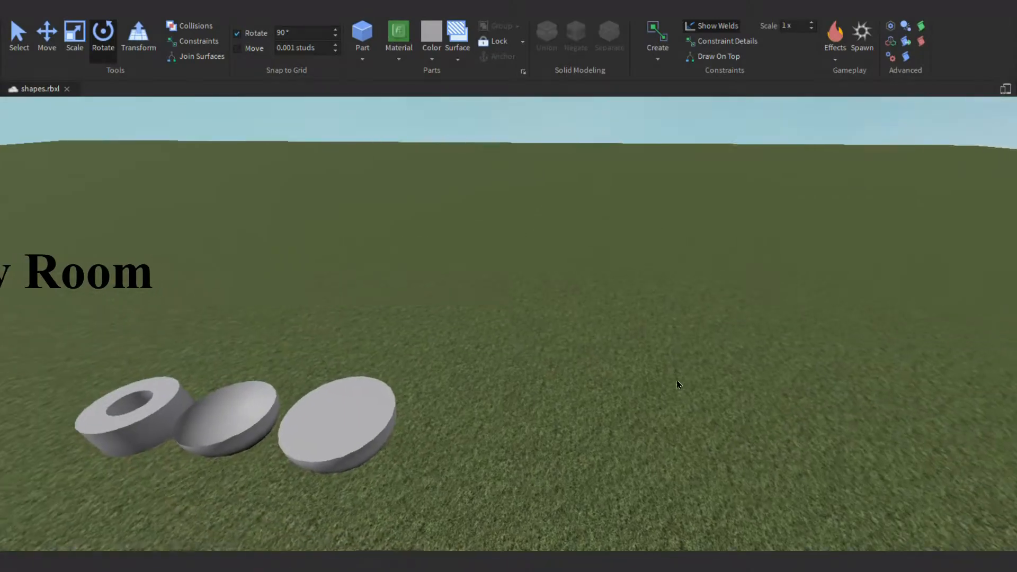
# Insert a block beside the half sphere and stretch it in both horizontal directions into a wide, flat slab.
pyautogui.press('d')
pyautogui.press('w')
pyautogui.press('a')
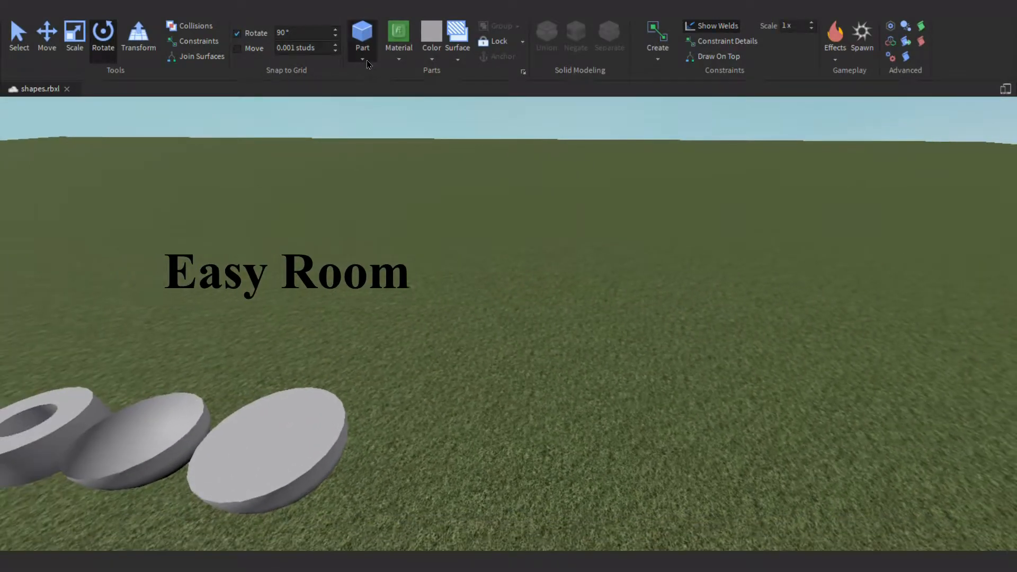
pyautogui.click(523, 326)
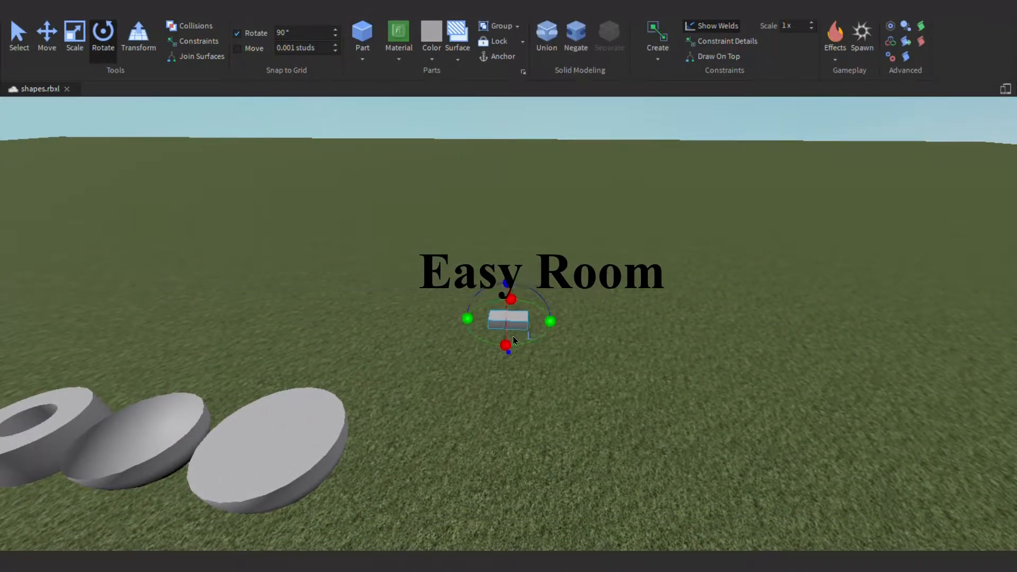
pyautogui.click(75, 40)
pyautogui.moveTo(507, 340); pyautogui.dragTo(514, 541)
pyautogui.press('s')
pyautogui.moveTo(562, 397); pyautogui.dragTo(768, 418)
pyautogui.moveTo(577, 310); pyautogui.dragTo(602, 377)
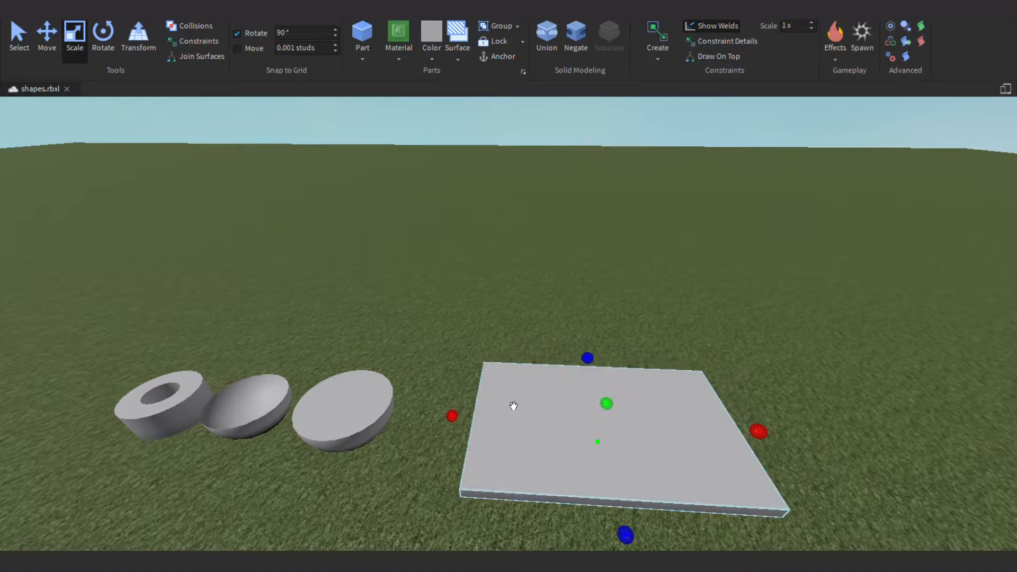
pyautogui.moveTo(452, 416); pyautogui.dragTo(429, 408)
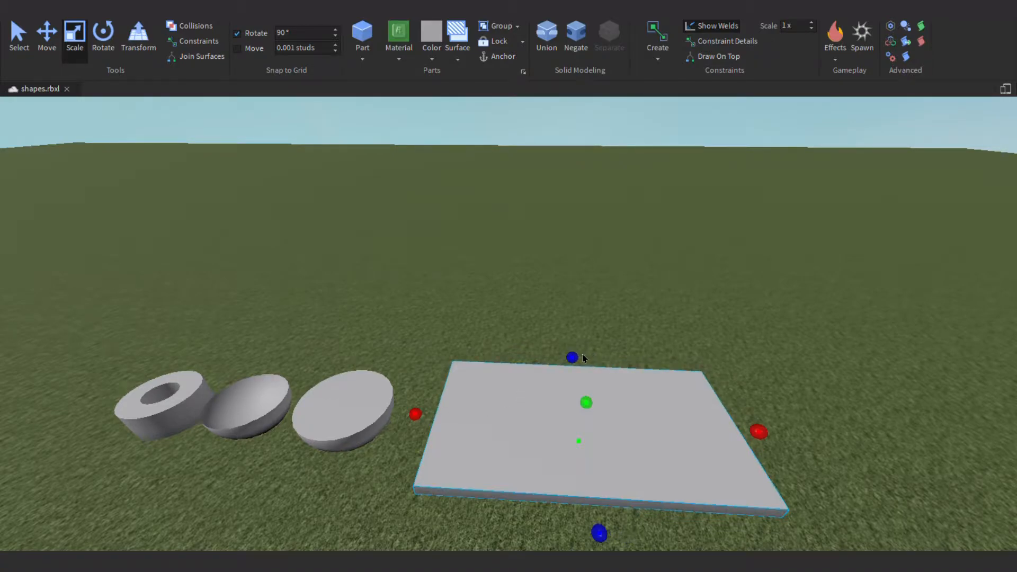
# Increase the slab's height to turn it into a tall rectangular box.
pyautogui.moveTo(602, 417); pyautogui.dragTo(636, 292)
pyautogui.scroll(-3, 617, 325)
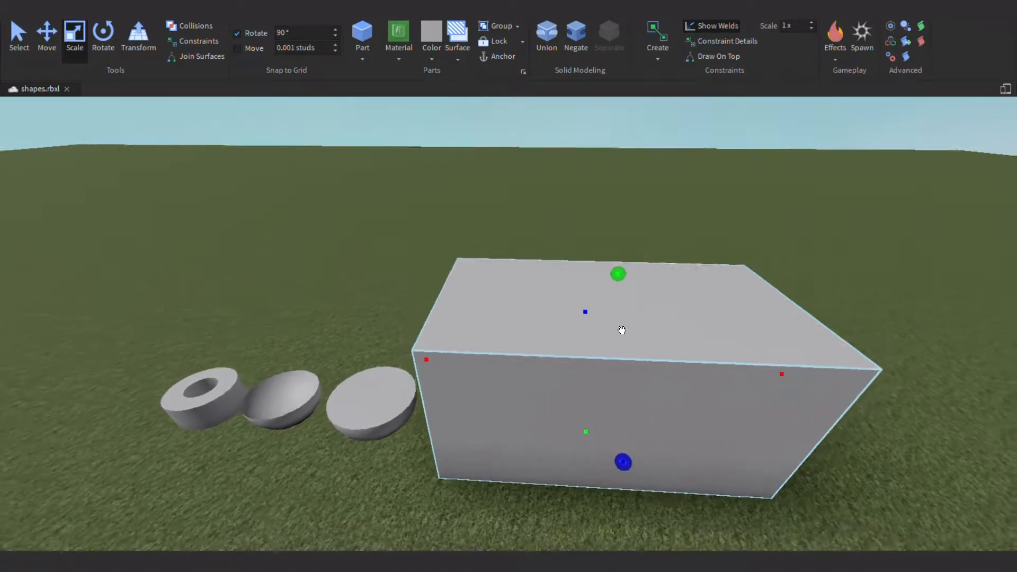
pyautogui.moveTo(617, 325); pyautogui.dragTo(704, 289, button='right')
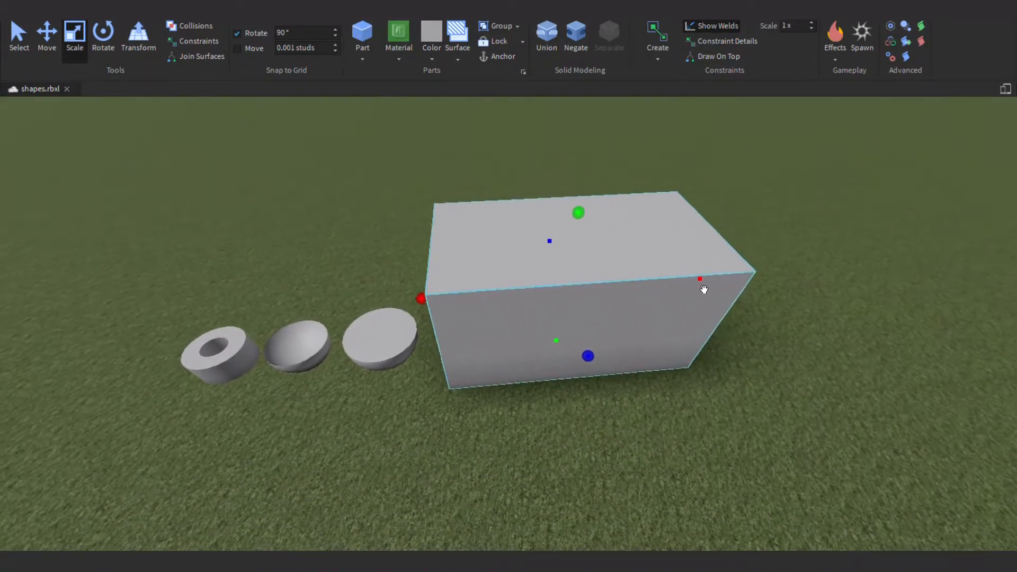
# Duplicate the box, shrink the copy to a narrower, lower core protruding from the front, and negate it.
pyautogui.press('d')
pyautogui.moveTo(697, 299); pyautogui.dragTo(651, 303)
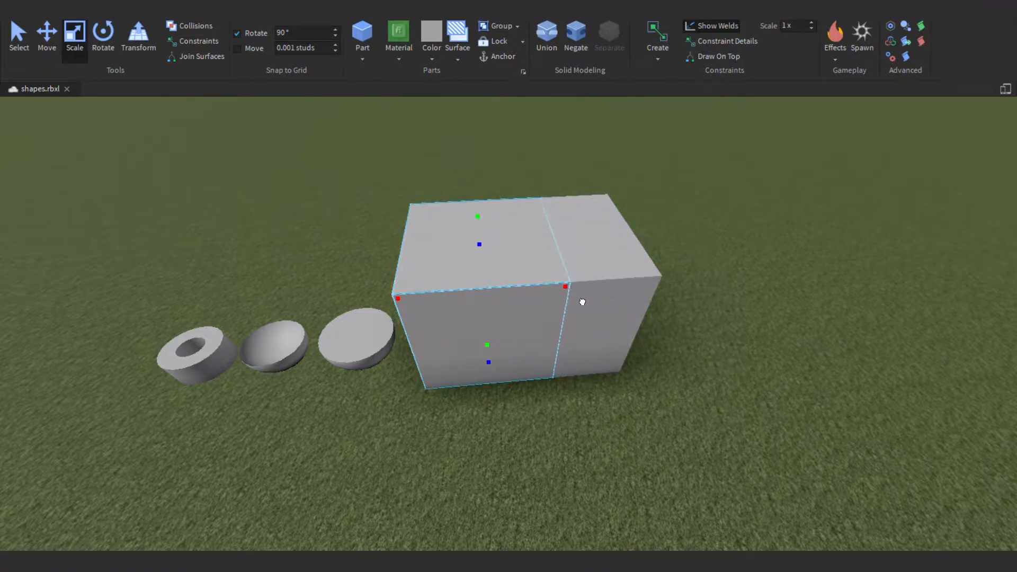
pyautogui.moveTo(411, 316); pyautogui.dragTo(482, 316)
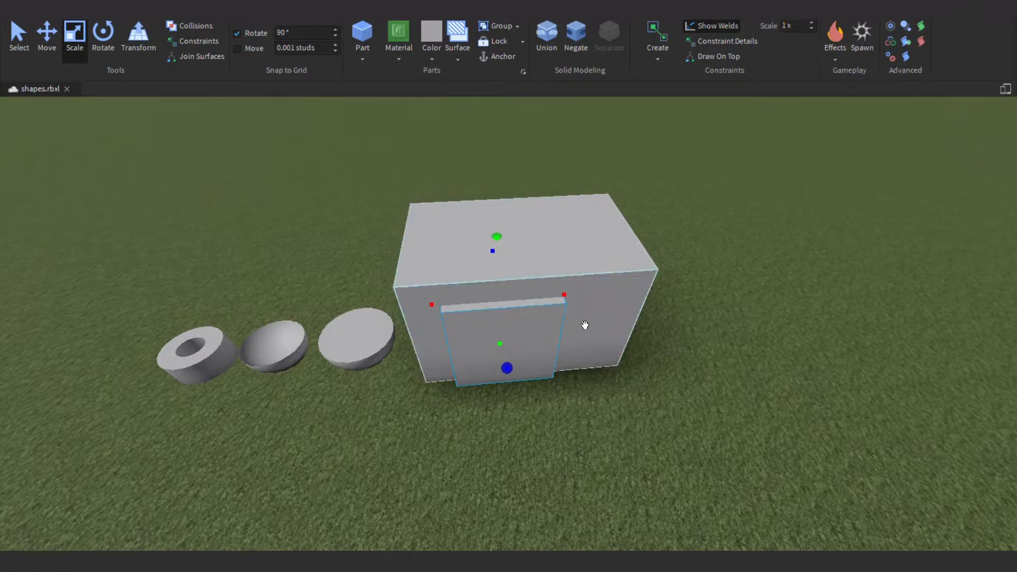
pyautogui.moveTo(592, 368); pyautogui.dragTo(609, 339, button='right')
pyautogui.scroll(2, 632, 349)
pyautogui.click(566, 51)
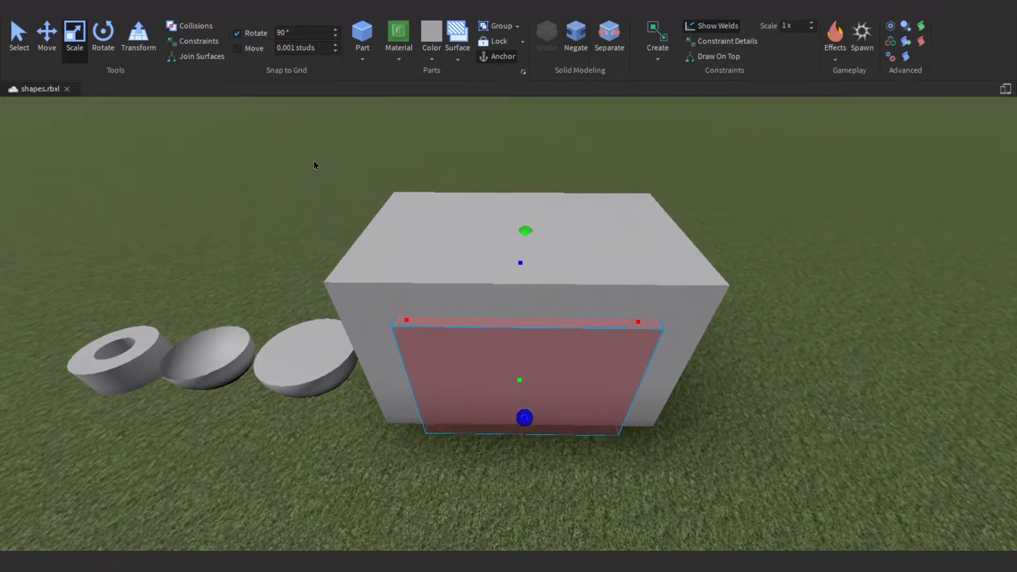
# Union the tall box with the negated core to hollow out the room.
pyautogui.moveTo(772, 449); pyautogui.dragTo(772, 449)
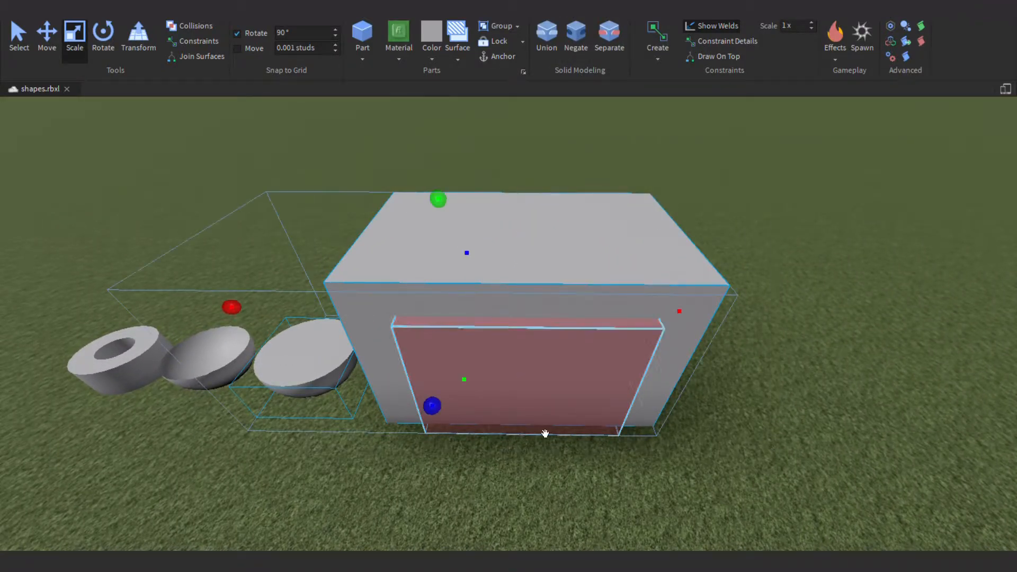
pyautogui.click(547, 32)
pyautogui.click(777, 311)
# Insert a cylinder in the open area beside the room and enlarge its diameter and length.
pyautogui.moveTo(777, 311); pyautogui.dragTo(630, 347, button='right')
pyautogui.press('w')
pyautogui.press('s')
pyautogui.scroll(-3, 630, 348)
pyautogui.click(546, 302)
pyautogui.keyDown('shift'); pyautogui.moveTo(576, 269); pyautogui.dragTo(532, 373); pyautogui.keyUp('shift')
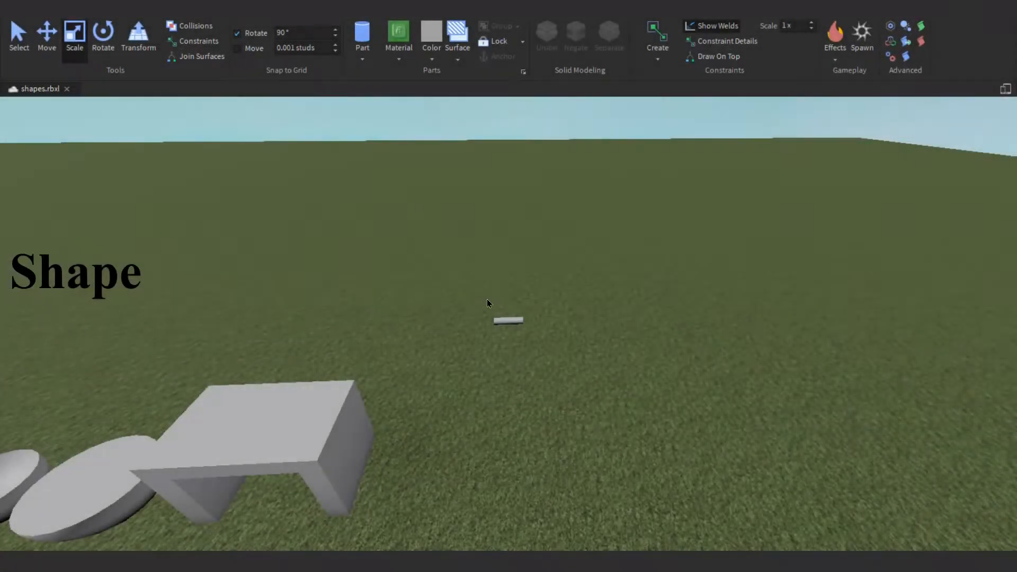
pyautogui.moveTo(520, 334); pyautogui.dragTo(535, 352)
pyautogui.moveTo(534, 427); pyautogui.dragTo(536, 481)
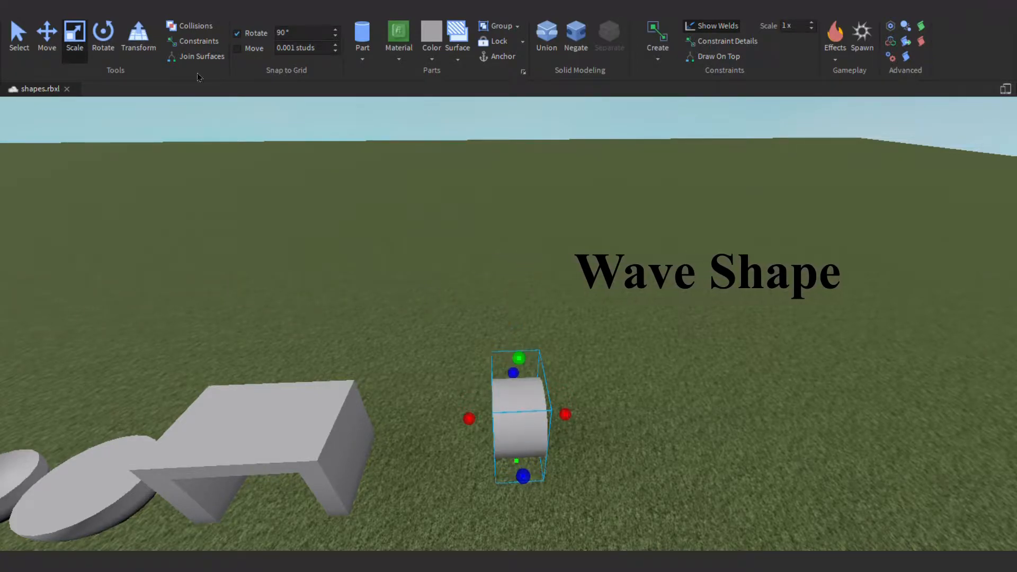
# Rotate the new cylinder 90° so it stands upright with its flat face up.
pyautogui.click(94, 41)
pyautogui.moveTo(540, 359); pyautogui.dragTo(418, 469)
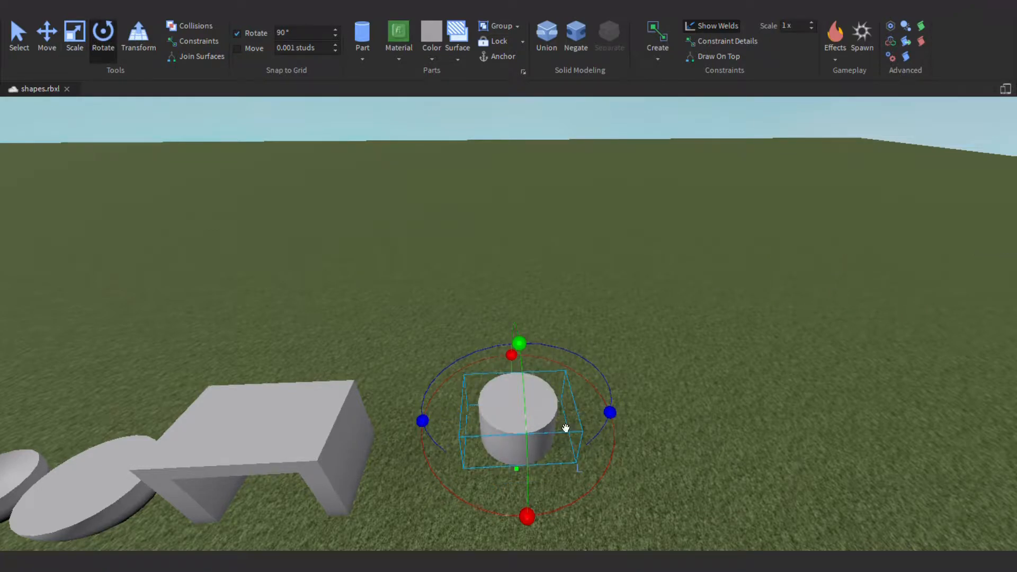
# Make a narrower, taller copy of the upright cylinder and centre it inside the original.
pyautogui.moveTo(640, 229); pyautogui.dragTo(639, 230, button='right')
pyautogui.press('w')
pyautogui.press('s')
pyautogui.press('w')
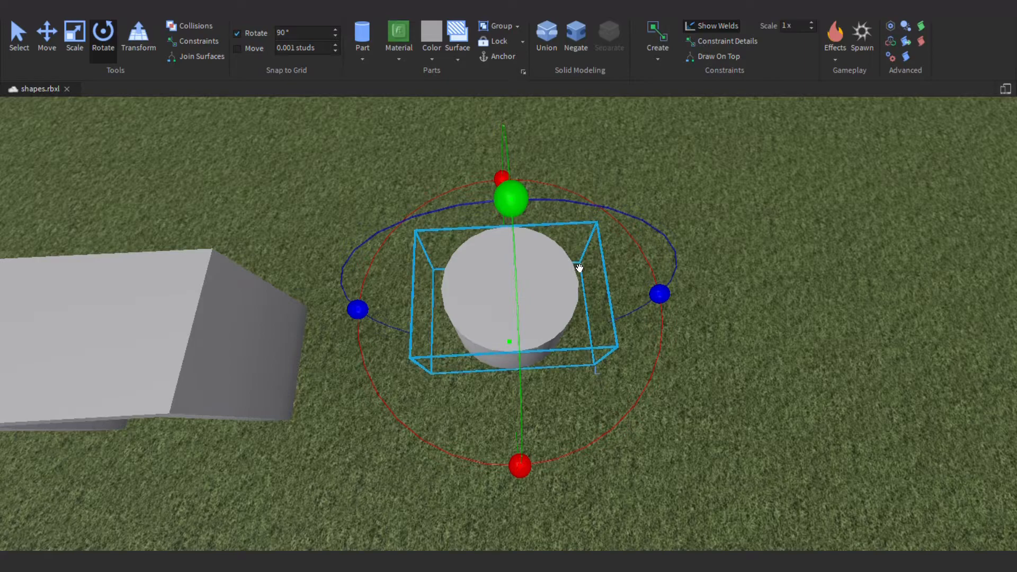
pyautogui.click(74, 36)
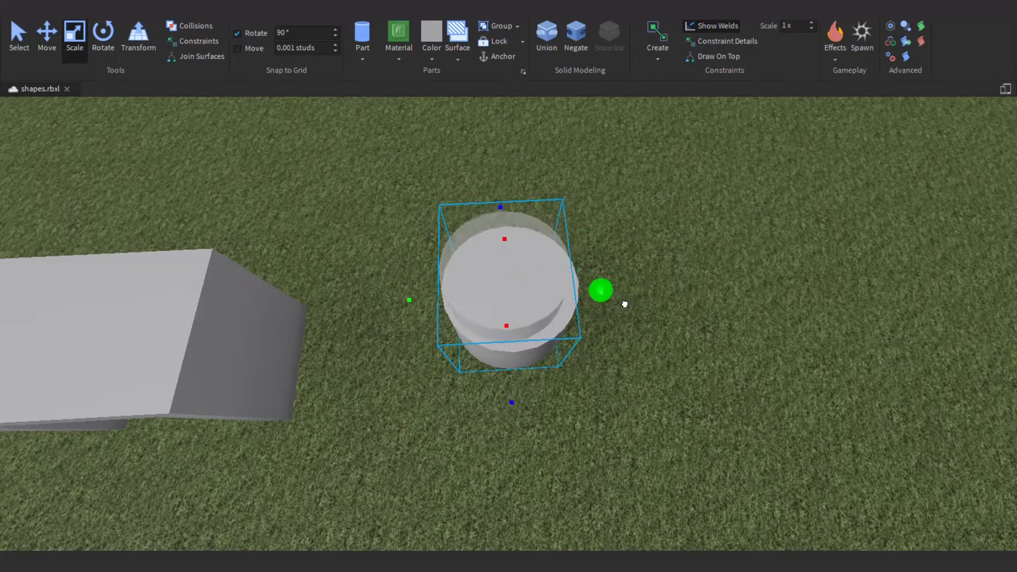
pyautogui.moveTo(428, 311); pyautogui.dragTo(436, 315)
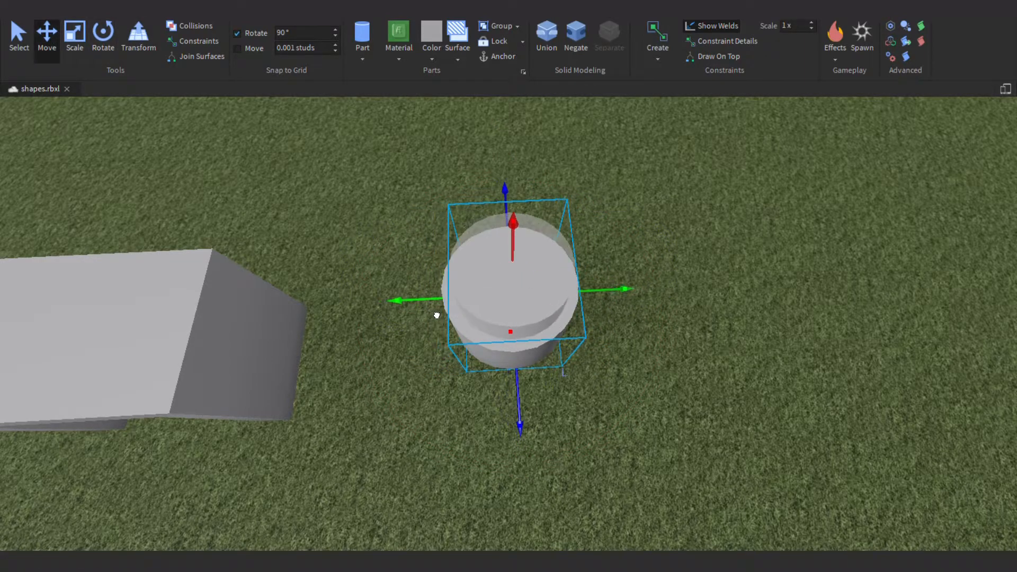
# Negate the inner cylinder and union it with the outer one to form a hollow tube.
pyautogui.moveTo(534, 291); pyautogui.dragTo(503, 234, button='right')
pyautogui.scroll(-1, 503, 234)
pyautogui.click(575, 38)
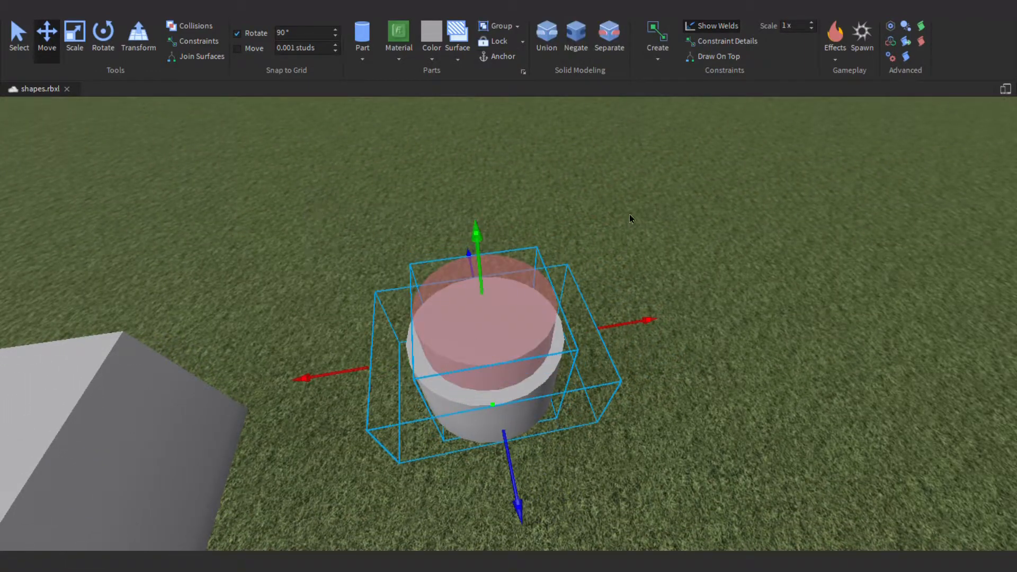
pyautogui.click(548, 41)
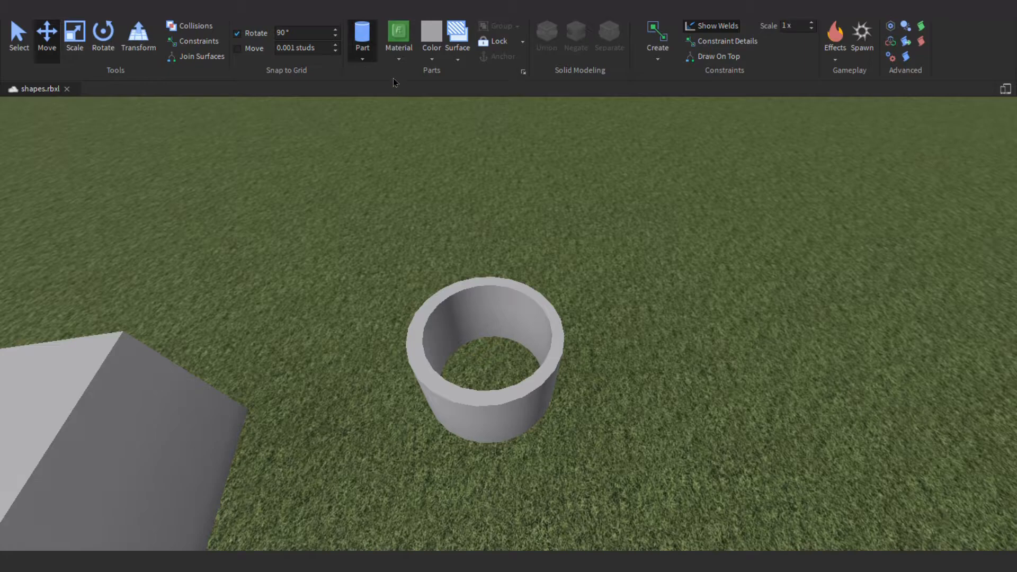
# Insert a block over the tube and scale it until it fully covers one half of the tube.
pyautogui.moveTo(511, 319); pyautogui.dragTo(525, 451)
pyautogui.moveTo(517, 354); pyautogui.dragTo(501, 300)
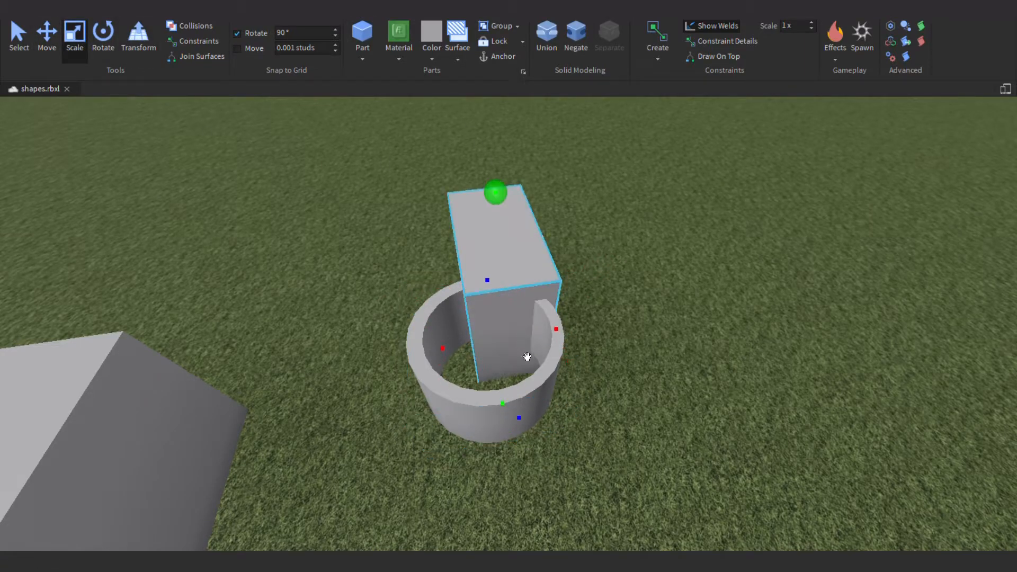
pyautogui.moveTo(539, 438); pyautogui.dragTo(547, 541)
pyautogui.moveTo(463, 404); pyautogui.dragTo(473, 405)
pyautogui.moveTo(586, 382); pyautogui.dragTo(614, 374)
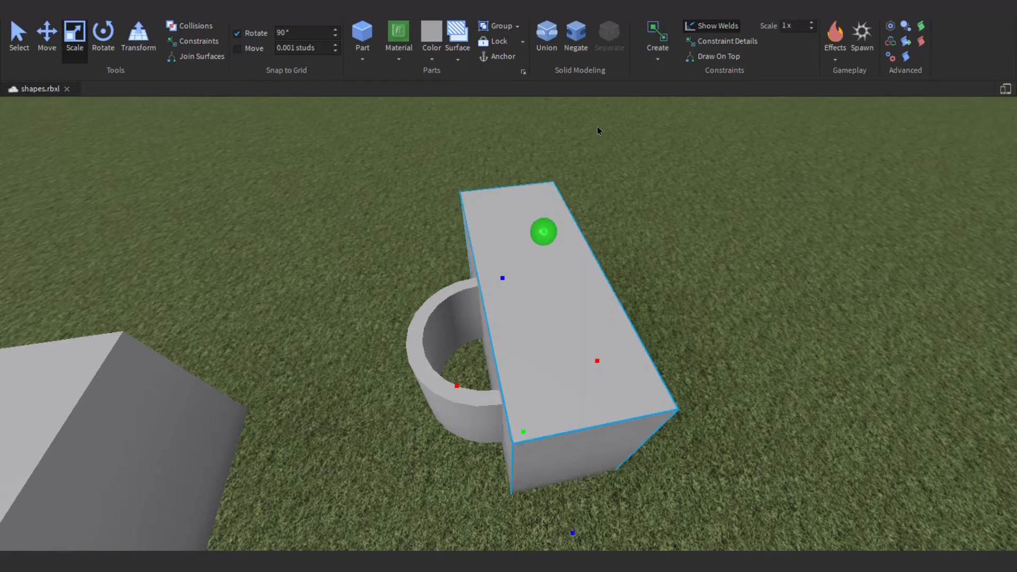
# Negate the block and union it with the tube to cut the tube down to a half ring.
pyautogui.click(576, 45)
pyautogui.keyDown('ctrl'); pyautogui.click(489, 320); pyautogui.keyUp('ctrl')
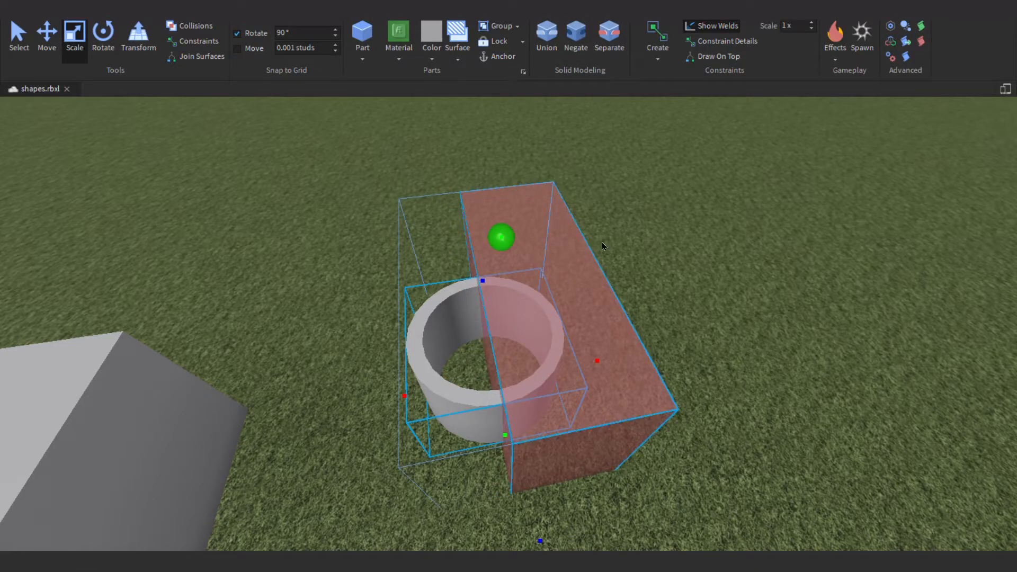
pyautogui.click(541, 43)
# Duplicate the half ring and rotate the copy 180° so that it opens the opposite way.
pyautogui.moveTo(605, 273); pyautogui.dragTo(593, 280, button='right')
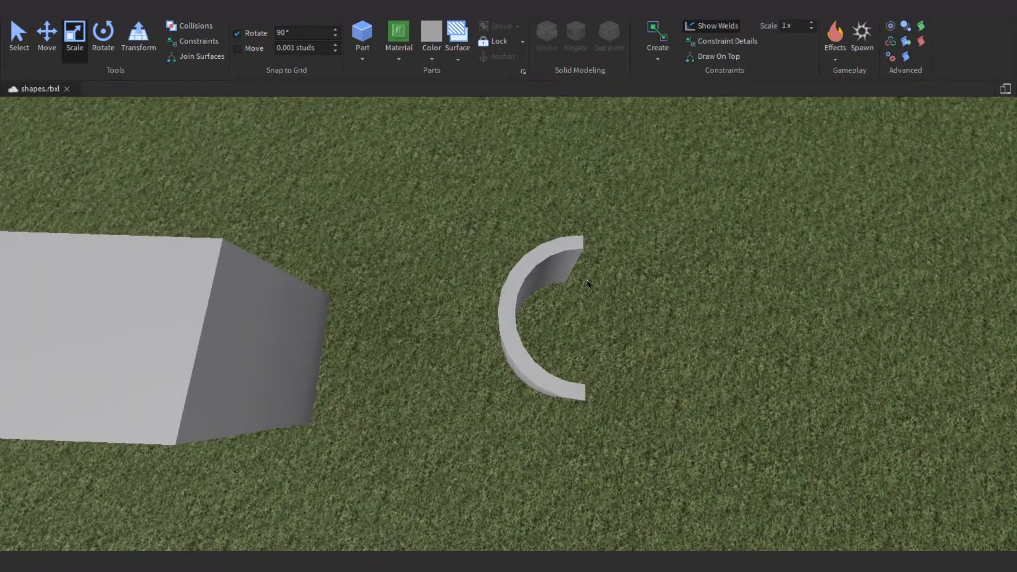
pyautogui.click(570, 270)
pyautogui.press('d')
pyautogui.press('e')
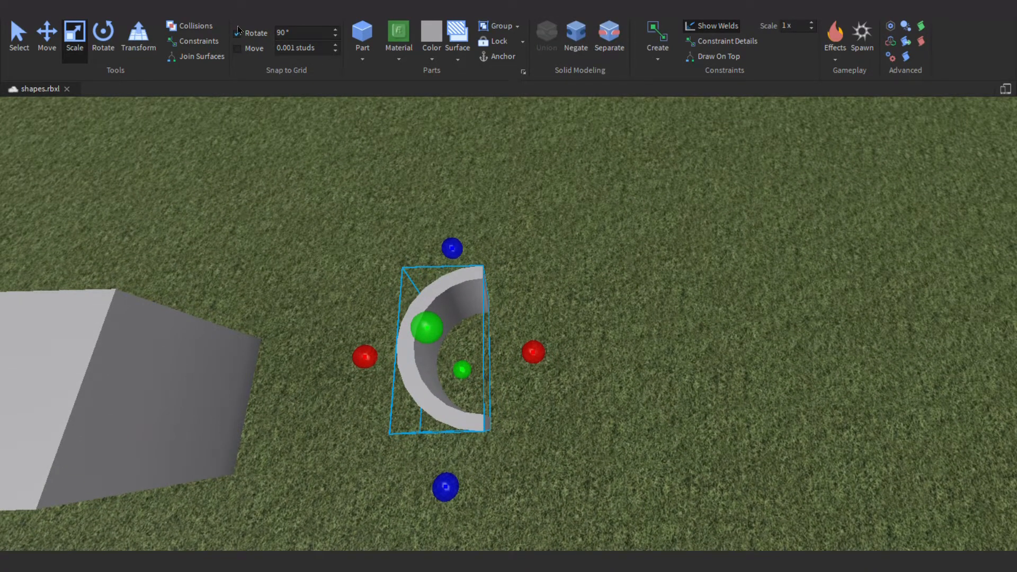
pyautogui.click(103, 32)
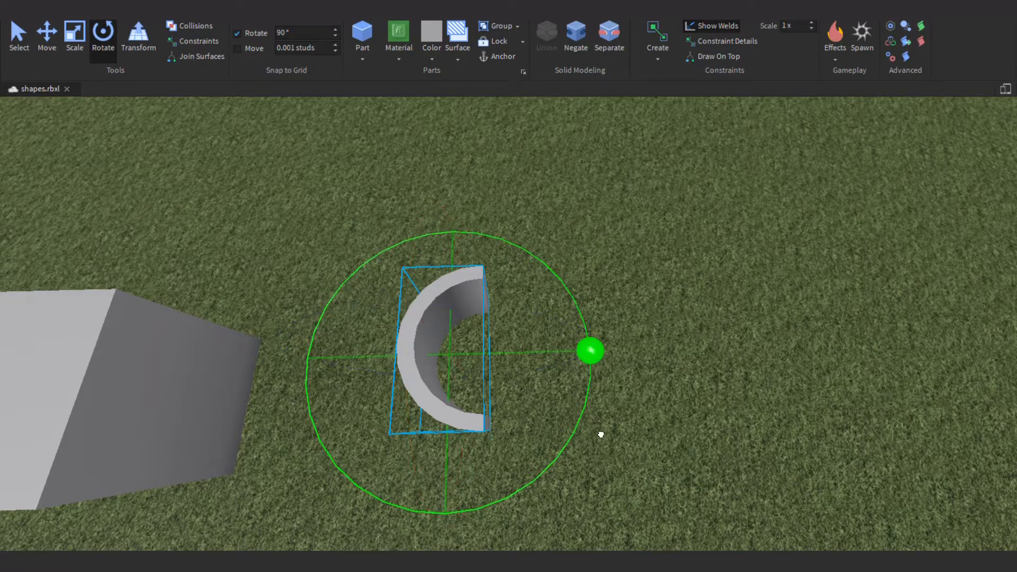
pyautogui.moveTo(610, 408); pyautogui.dragTo(433, 525)
pyautogui.moveTo(321, 381); pyautogui.dragTo(324, 367, button='right')
# Move the rotated half ring until its end meets the end of the original, forming an S-curve.
pyautogui.hotkey('ctrl', '2')
pyautogui.moveTo(616, 365); pyautogui.dragTo(675, 368)
pyautogui.press('w')
pyautogui.press('d')
pyautogui.moveTo(500, 488); pyautogui.dragTo(535, 325)
pyautogui.moveTo(535, 325); pyautogui.dragTo(519, 311, button='right')
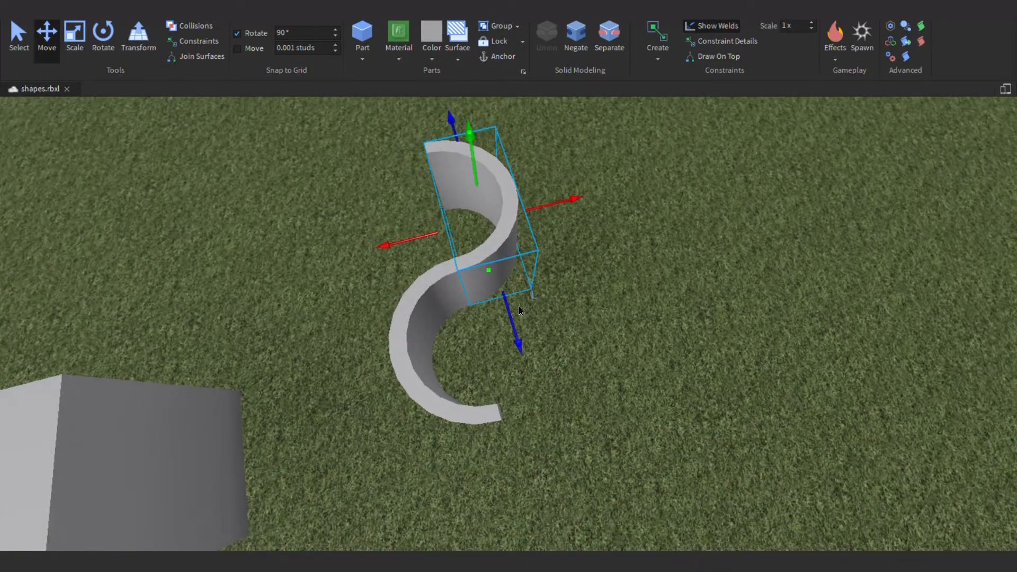
# Extend the S-curve with a duplicate placed end to end and union the pieces into one four-arc wave.
pyautogui.hotkey('ctrl', 'd')
pyautogui.moveTo(458, 142); pyautogui.dragTo(531, 357)
pyautogui.moveTo(527, 353); pyautogui.dragTo(522, 348, button='right')
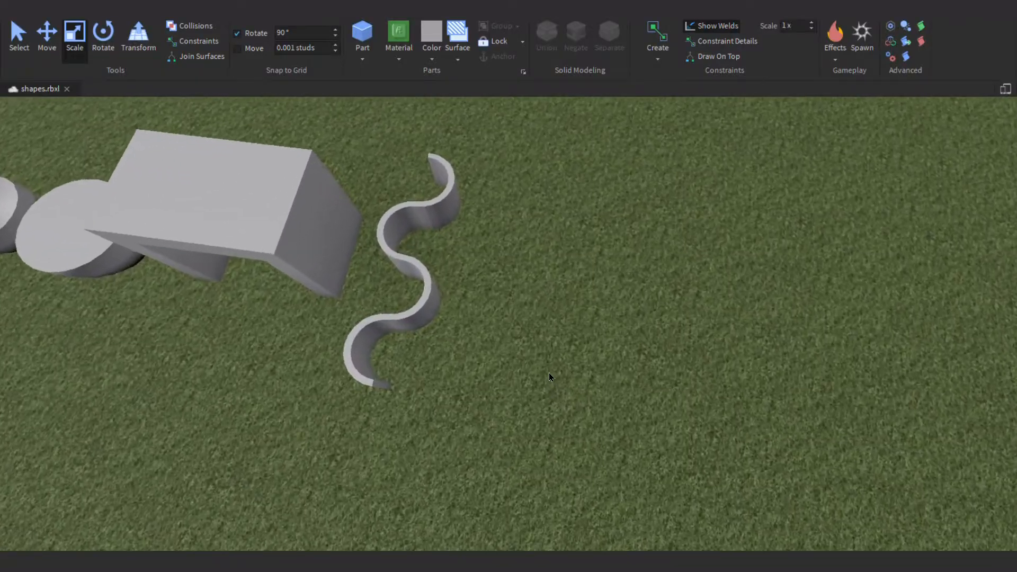
# Examine the wave and the whole row of finished shapes from several angles.
pyautogui.scroll(2, 549, 373)
pyautogui.moveTo(550, 373); pyautogui.dragTo(549, 373, button='right')
pyautogui.scroll(-4, 565, 388)
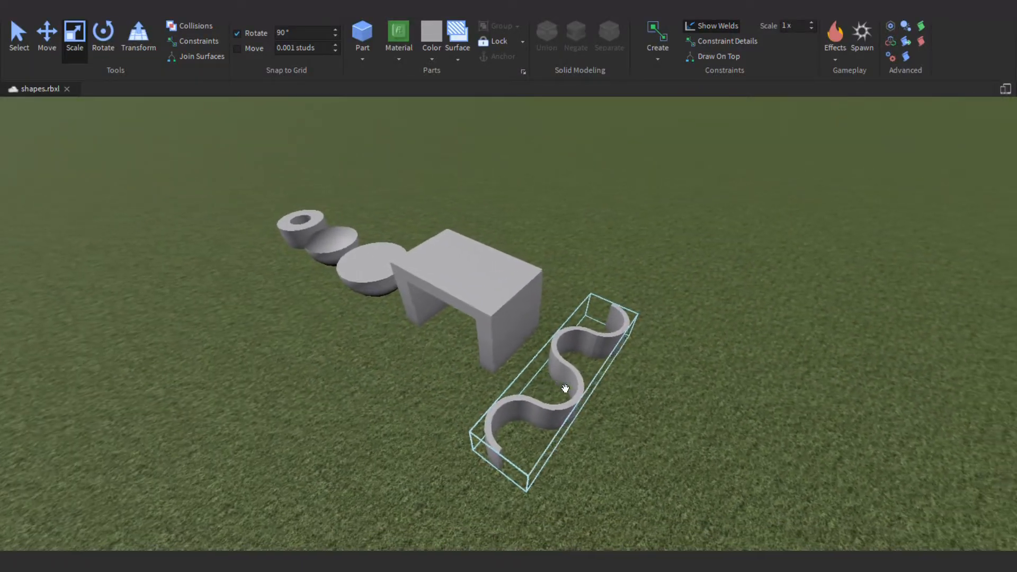
pyautogui.press('d')
pyautogui.press('w')
pyautogui.press('a')
pyautogui.press('s')
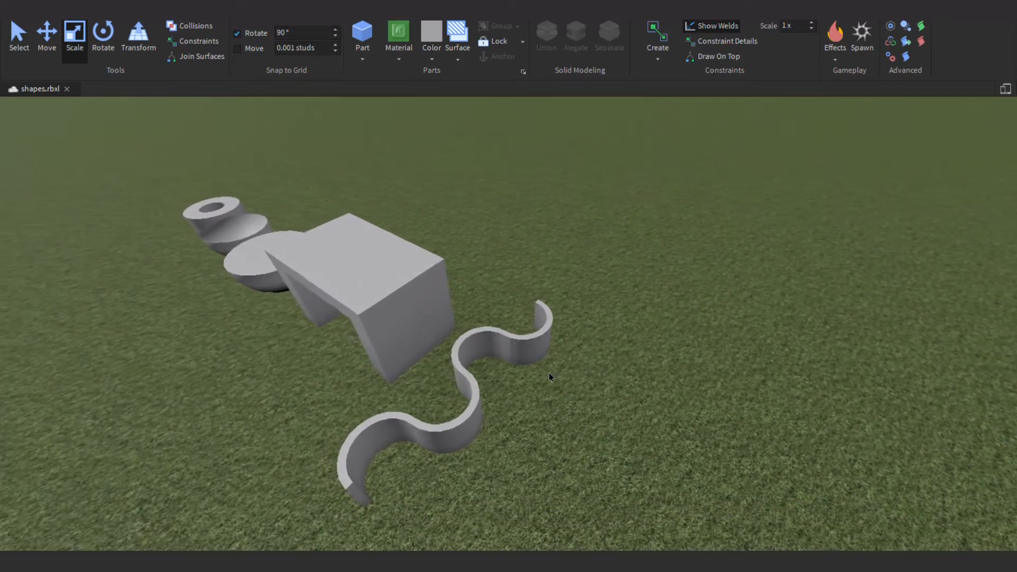
pyautogui.press('a')
pyautogui.press('w')
pyautogui.moveTo(549, 374); pyautogui.dragTo(549, 373, button='right')
pyautogui.press('s')
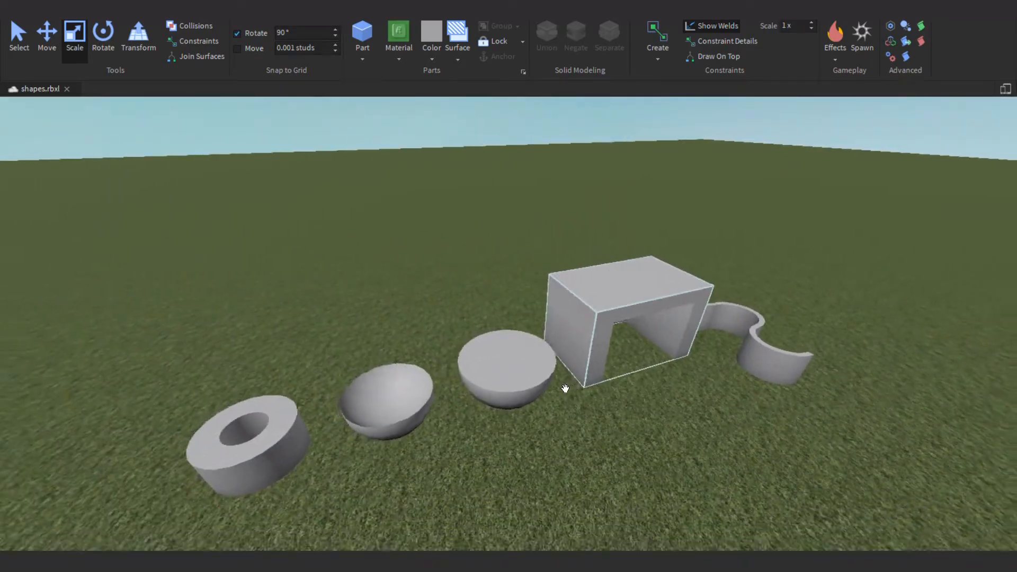